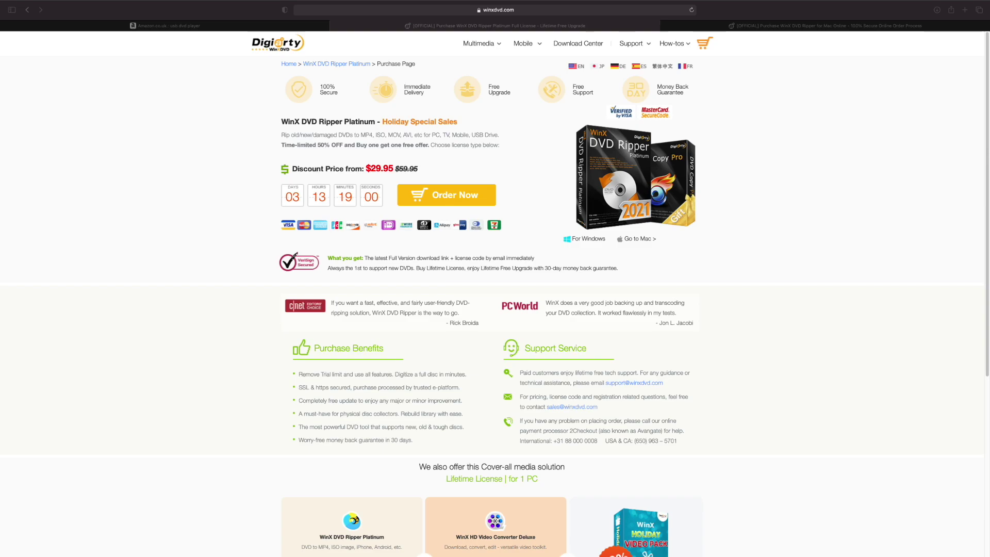
# - Switch to the Amazon results tab for 'usb dvd player'
pyautogui.click(221, 25)
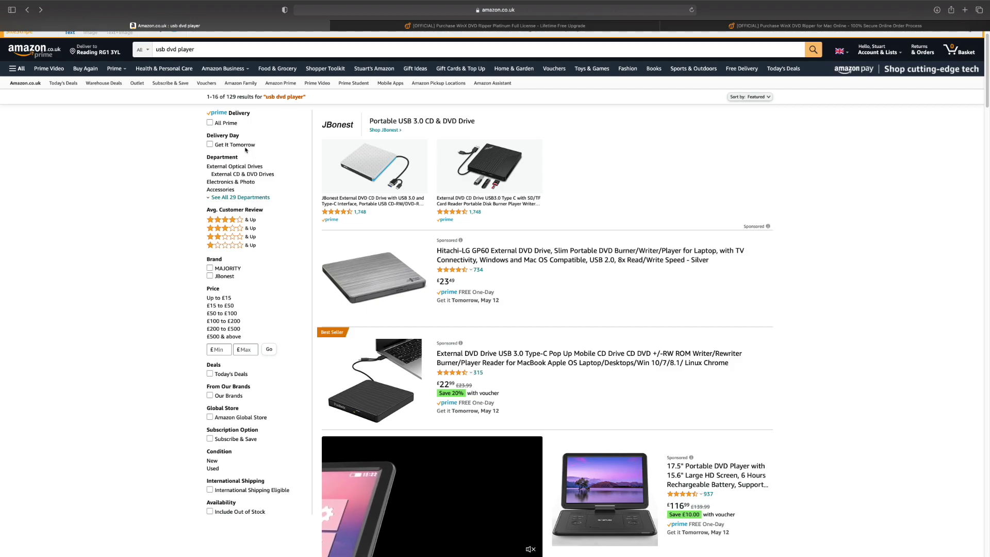
# - Browse the external USB DVD drive listings on Amazon, then return to MacX DVD Ripper Pro
pyautogui.moveTo(471, 269)
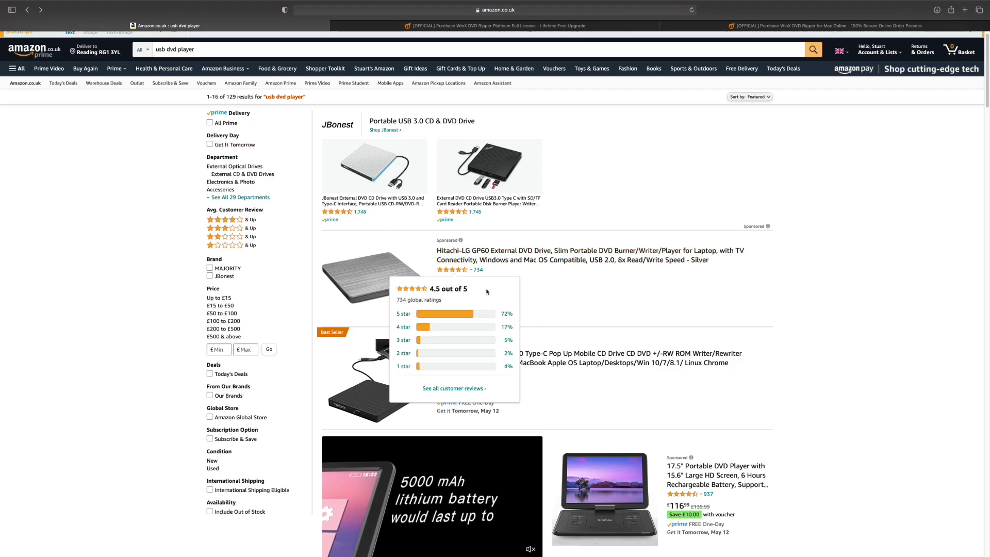
pyautogui.scroll(-2, 758, 303)
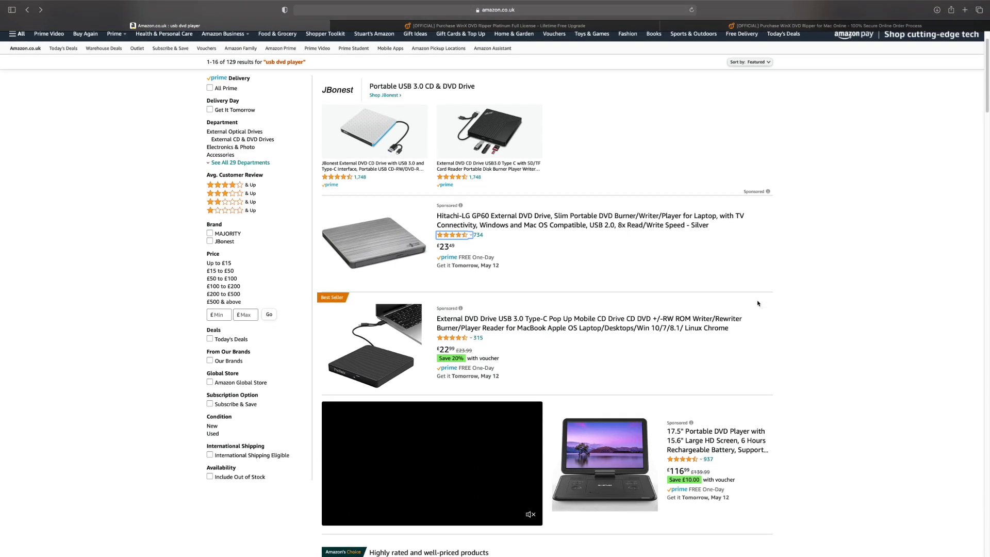
pyautogui.scroll(-5, 758, 303)
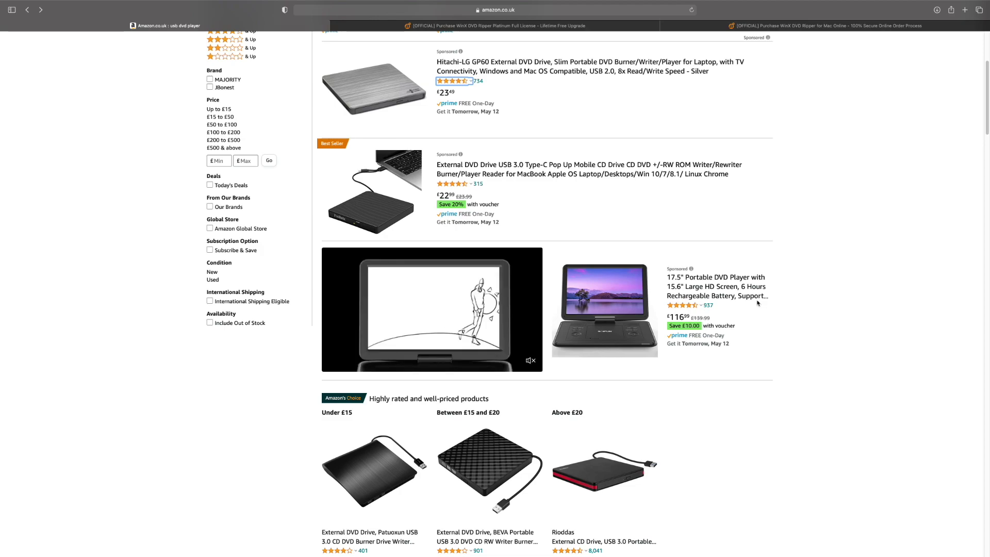
pyautogui.scroll(-1, 758, 304)
pyautogui.scroll(-7, 758, 303)
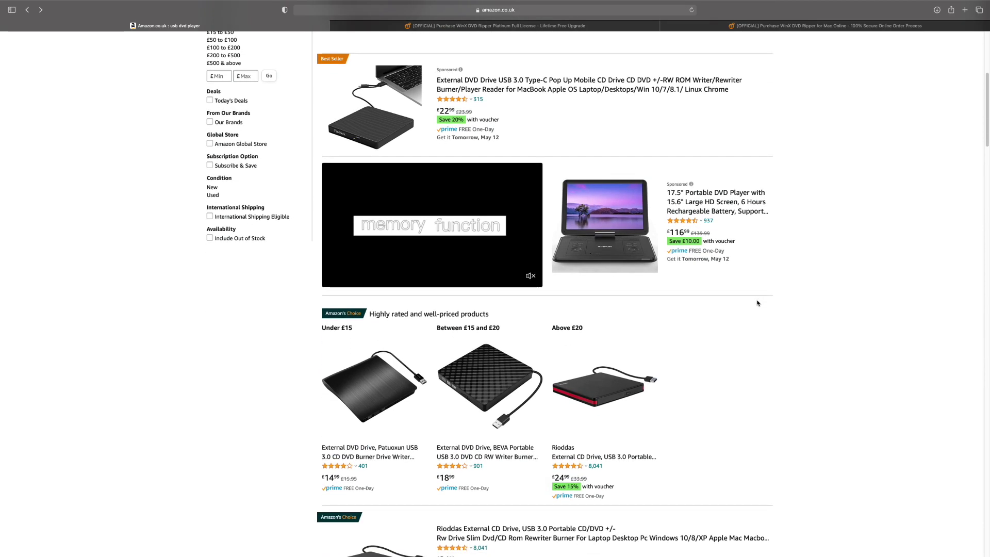
pyautogui.scroll(-7, 758, 303)
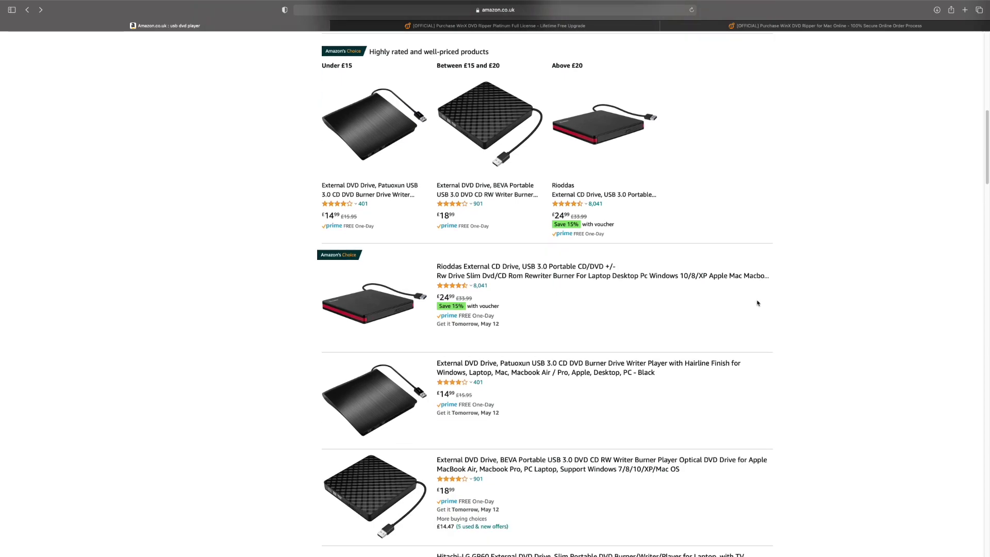
pyautogui.scroll(-1, 758, 304)
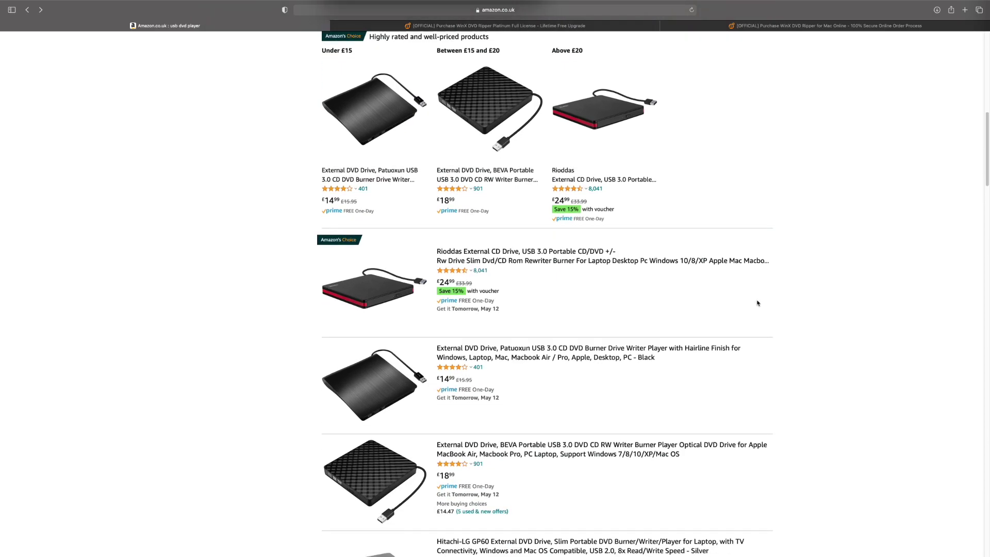
pyautogui.scroll(12, 745, 310)
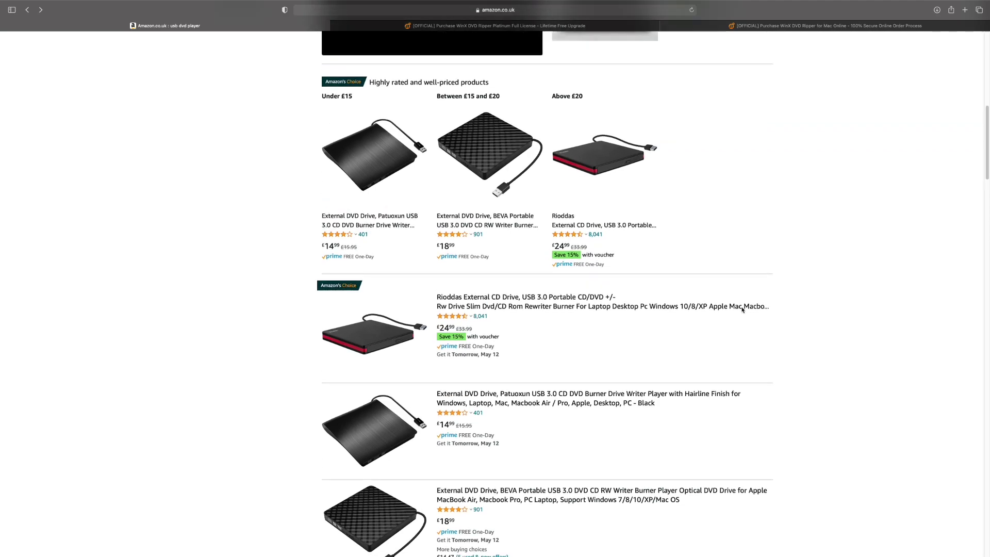
pyautogui.moveTo(15, 2)
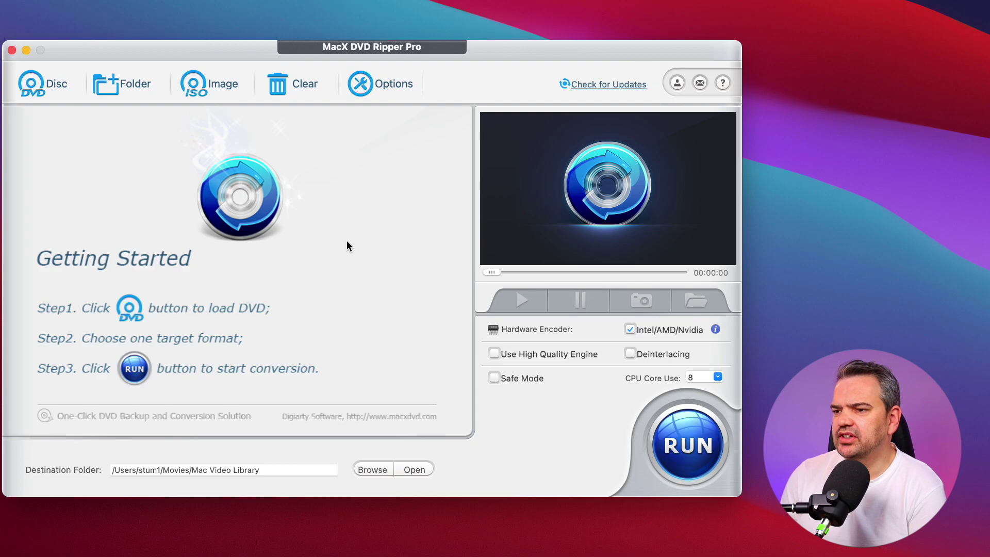
# - Load the STAKEOUT_DISC1 DVD as the source and accept MP4 Video as the output profile
pyautogui.click(55, 84)
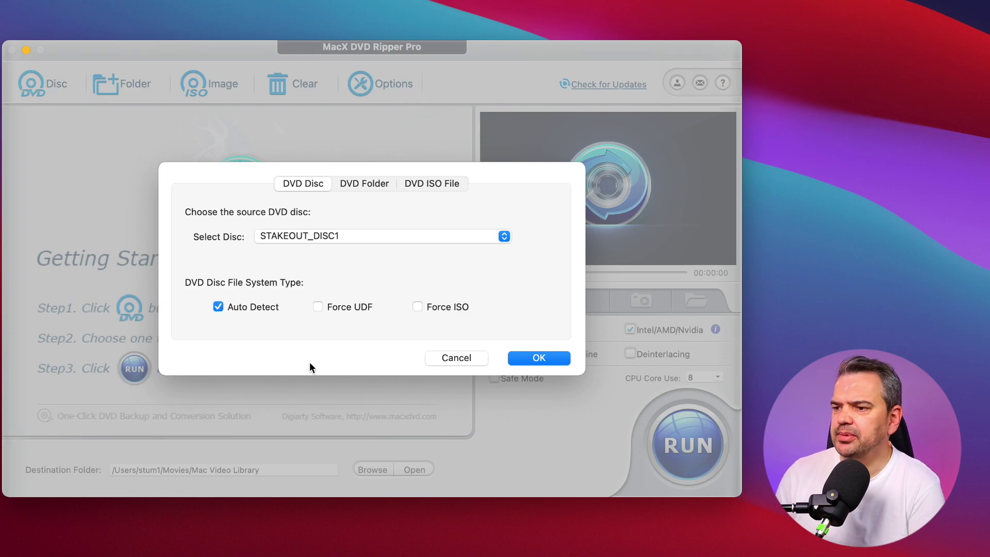
pyautogui.click(550, 361)
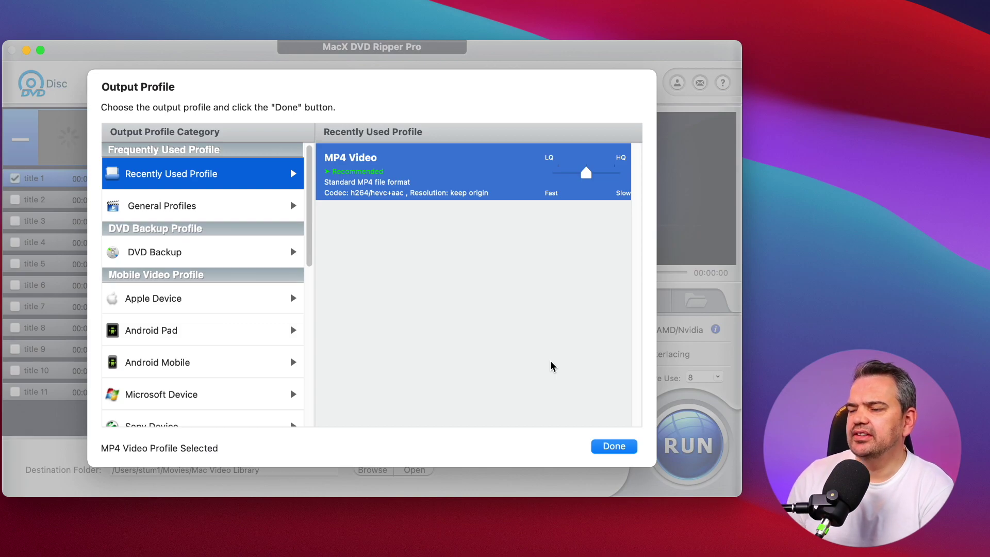
pyautogui.click(606, 448)
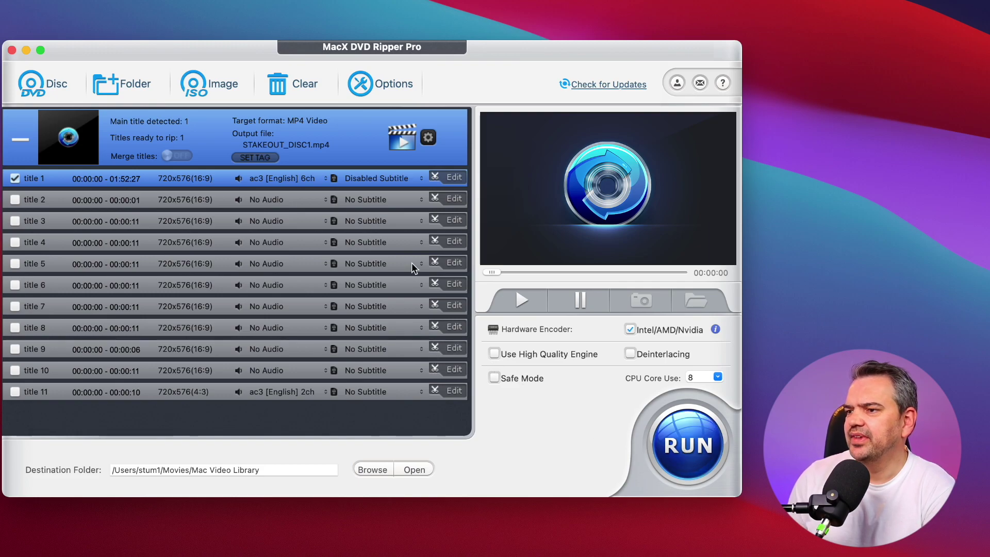
# - Review the MP4 resolution and aspect ratio options, keeping aspect ratio at keep origin
pyautogui.click(429, 139)
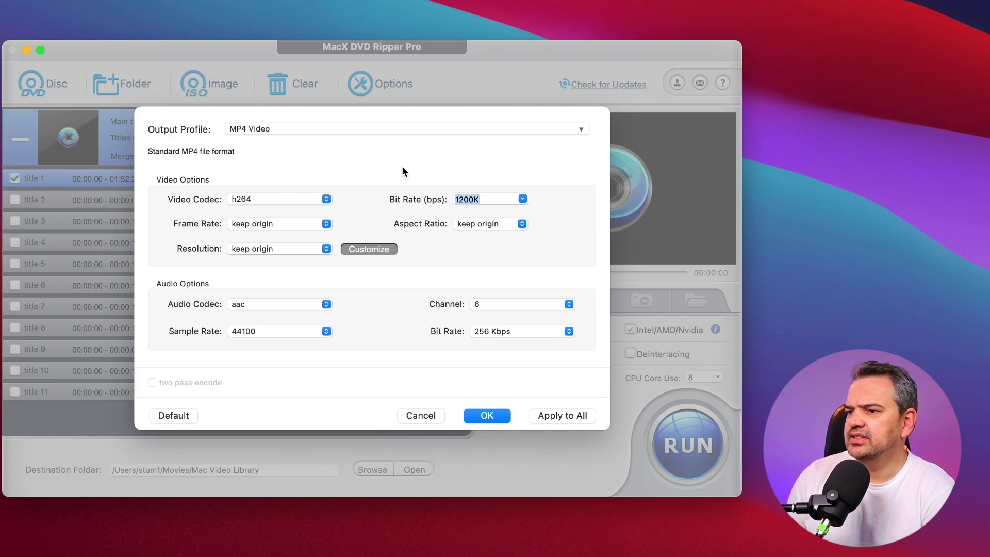
pyautogui.click(325, 250)
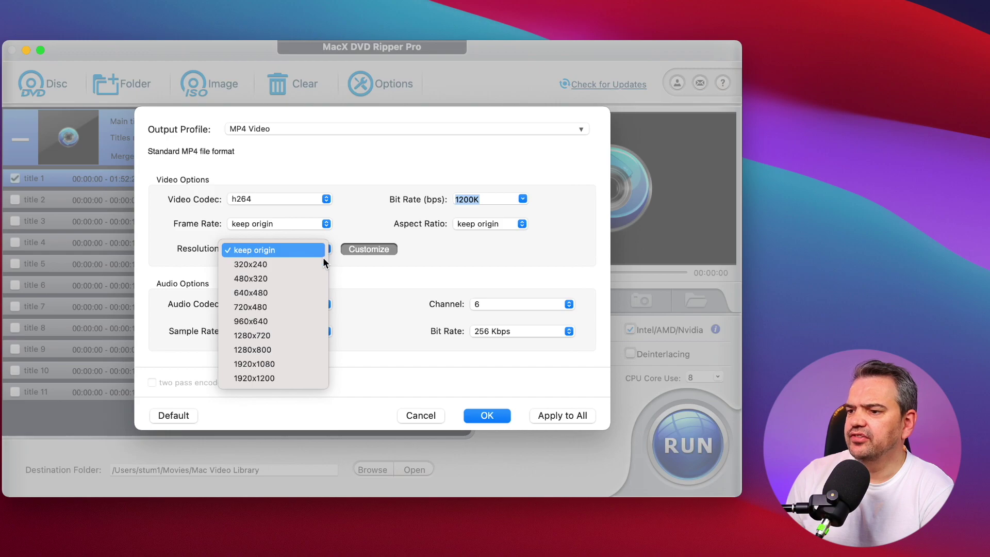
pyautogui.click(327, 224)
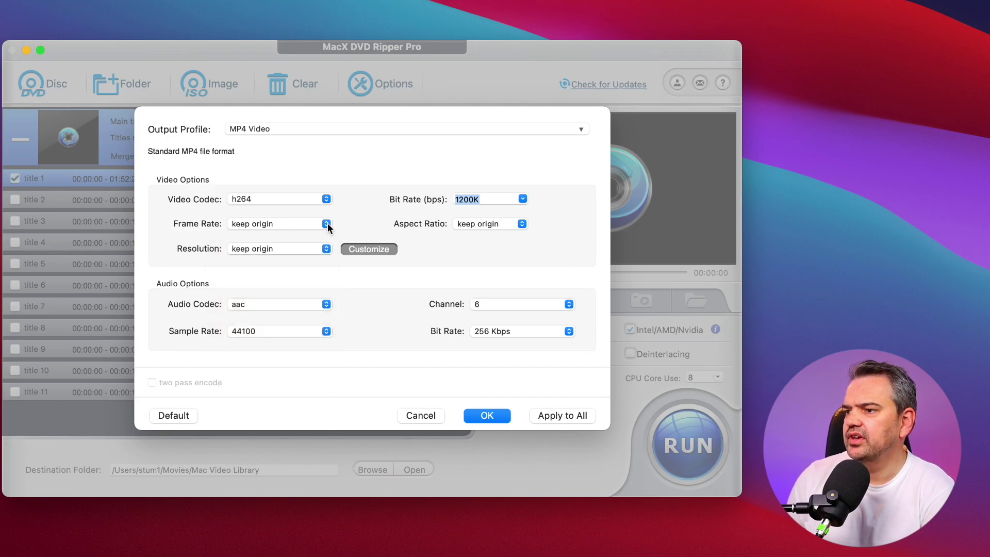
pyautogui.click(484, 224)
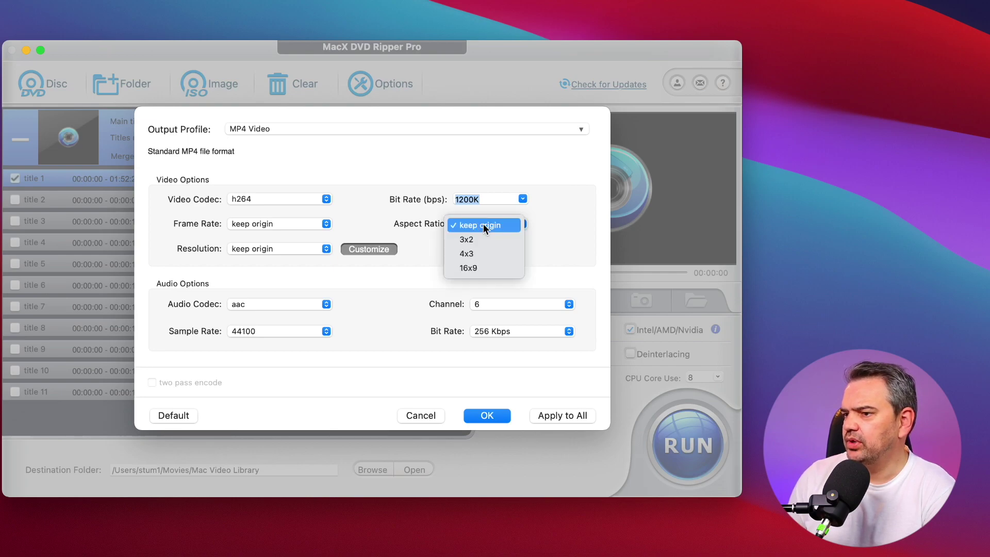
pyautogui.click(484, 225)
# - Try 2 audio channels and 128 Kbps, then restore 6 channels and 256 Kbps
pyautogui.click(505, 308)
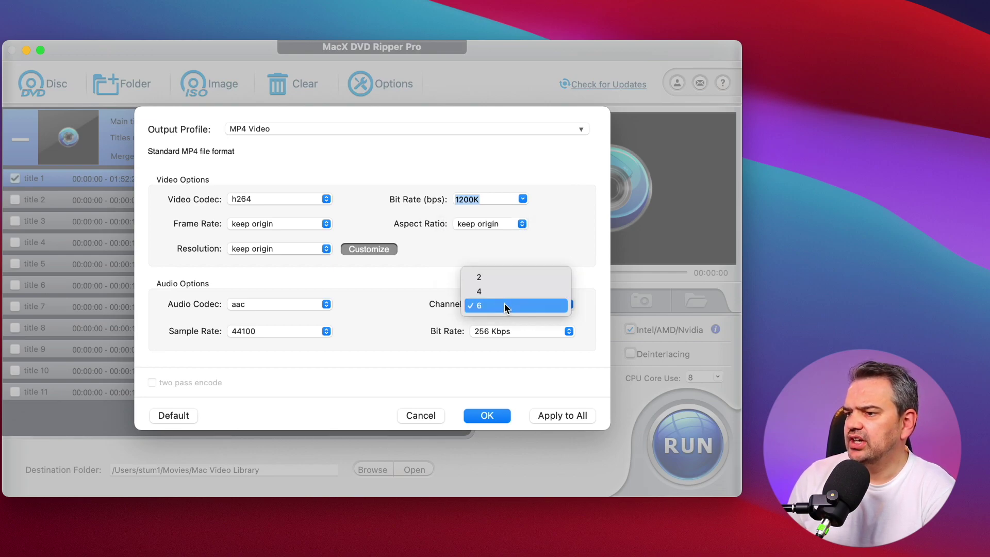
pyautogui.click(498, 279)
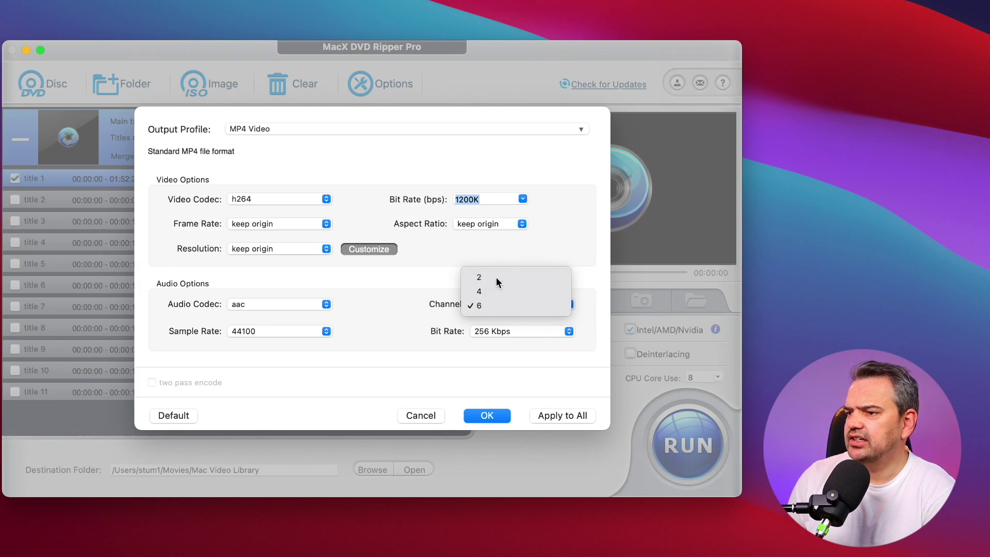
pyautogui.click(500, 304)
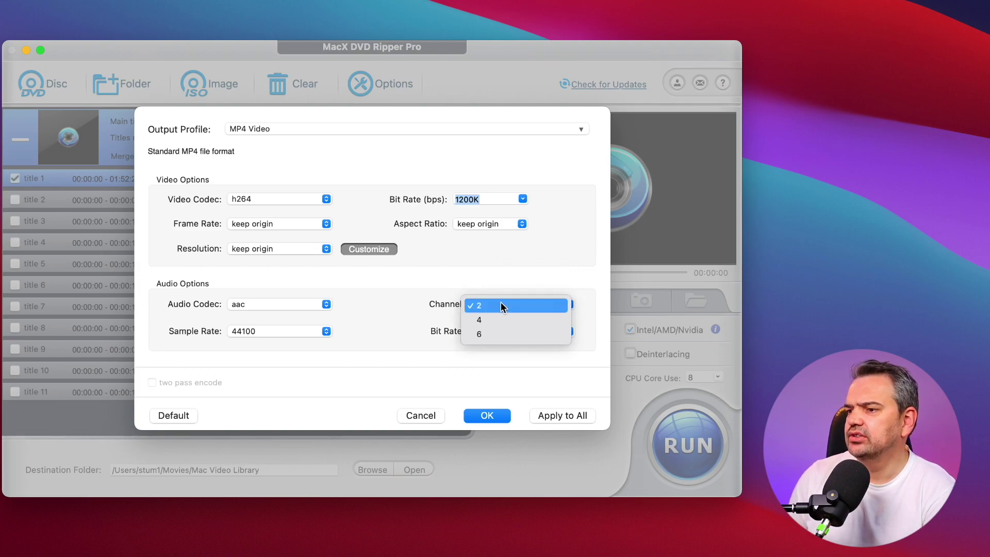
pyautogui.click(494, 334)
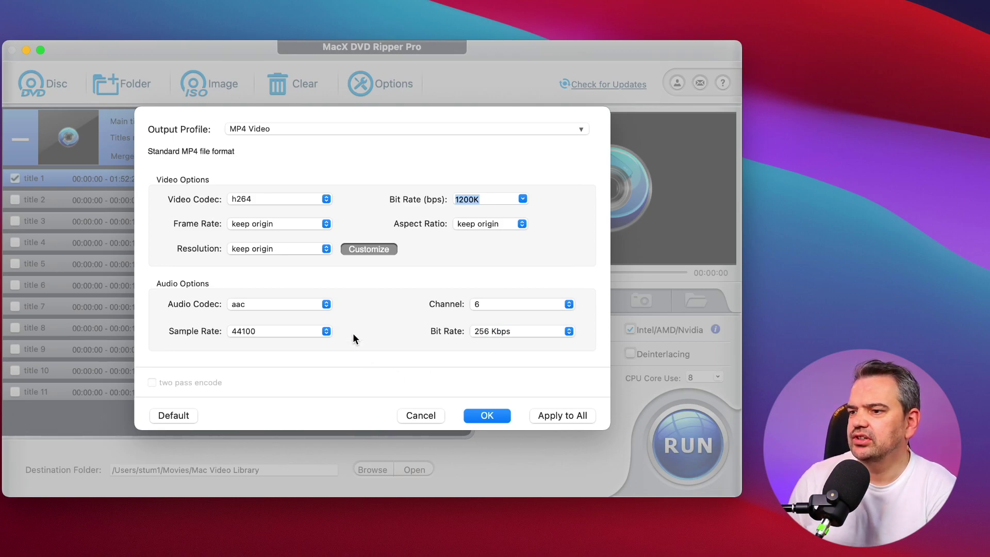
pyautogui.click(511, 334)
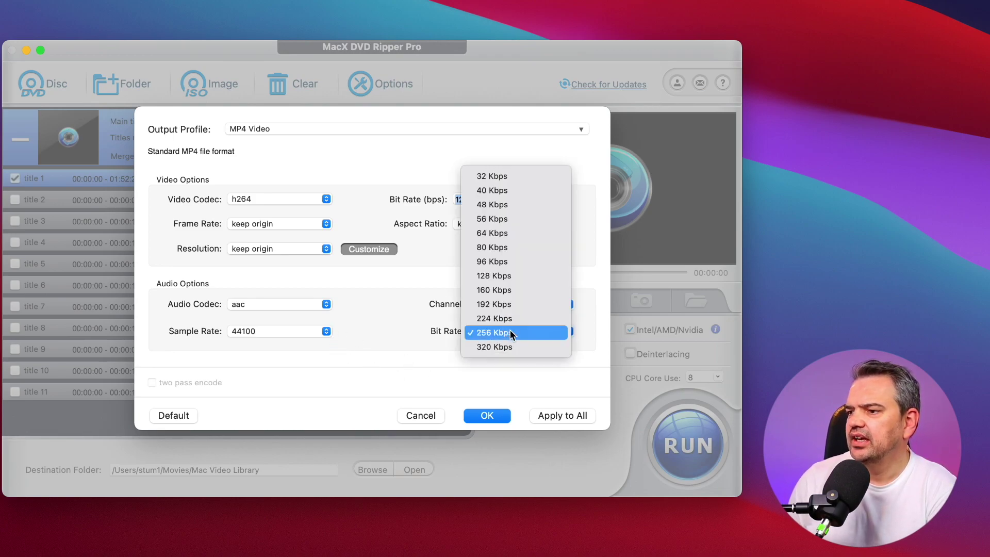
pyautogui.click(510, 280)
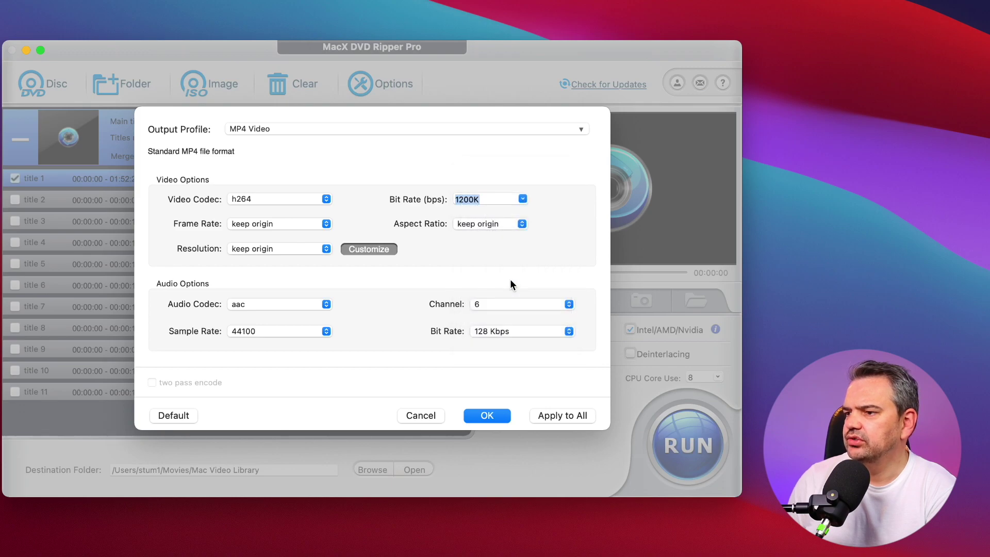
pyautogui.click(506, 331)
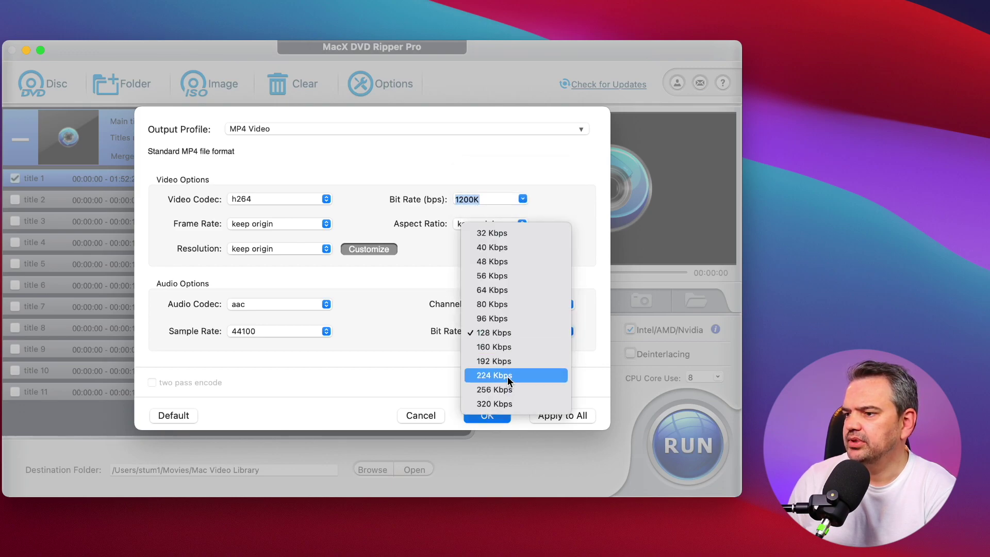
pyautogui.click(508, 390)
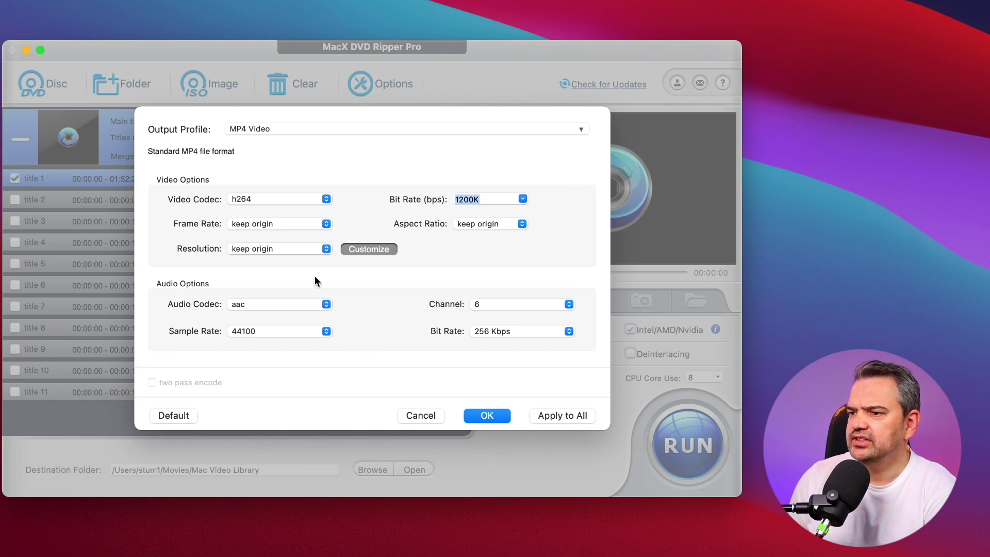
# - Set the MP4 output resolution to 1920x1080 and apply the settings
pyautogui.click(308, 252)
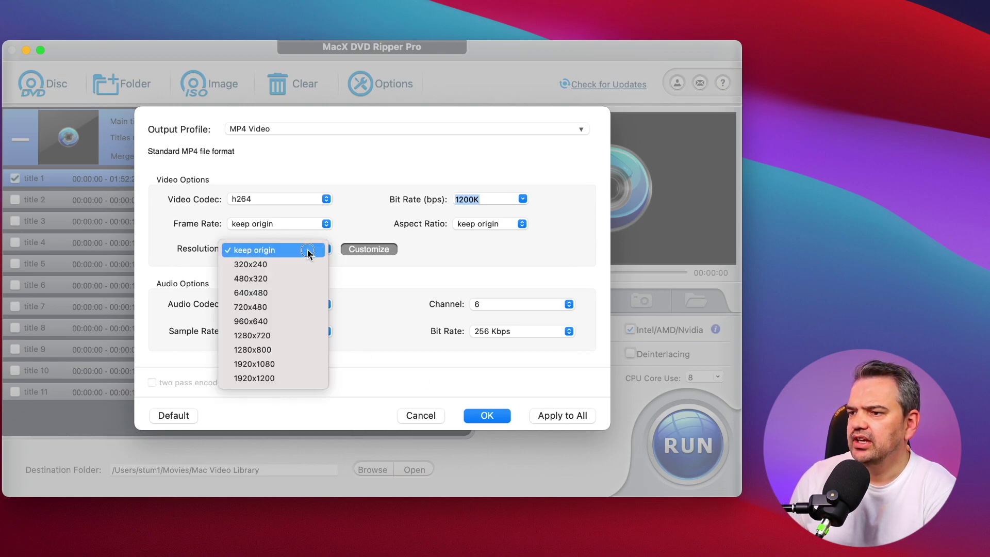
pyautogui.click(293, 365)
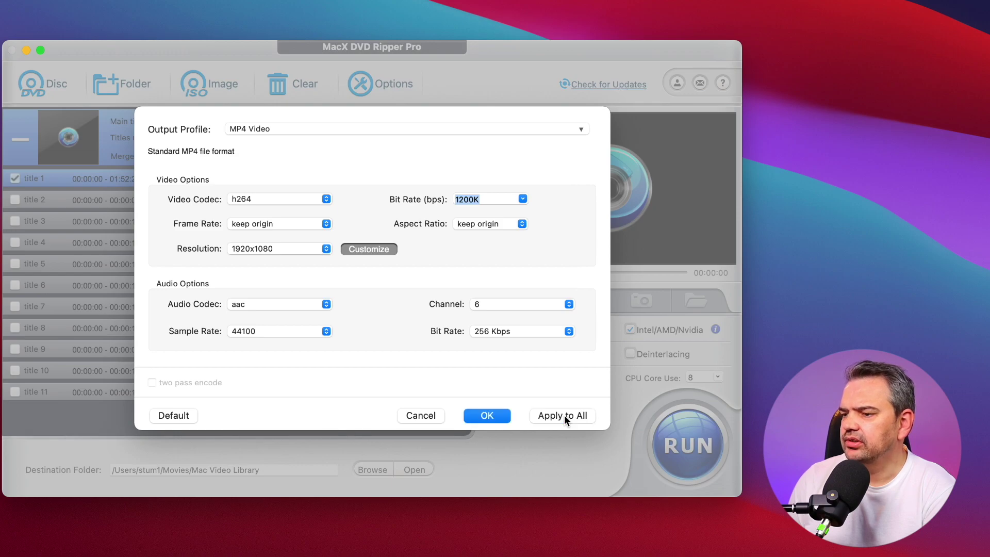
pyautogui.click(487, 415)
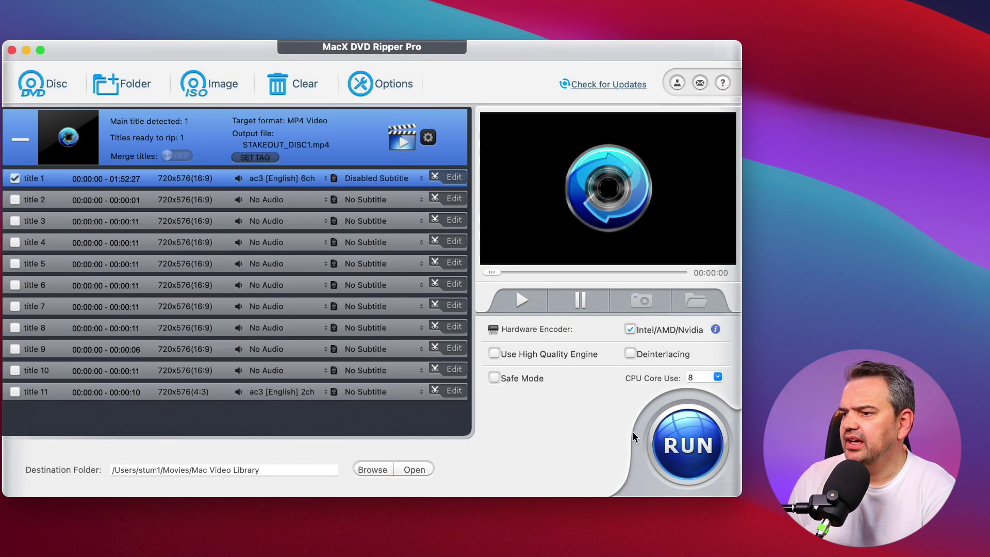
# - Start converting title 1 to MP4, then stop the rip early at 1%
pyautogui.click(689, 447)
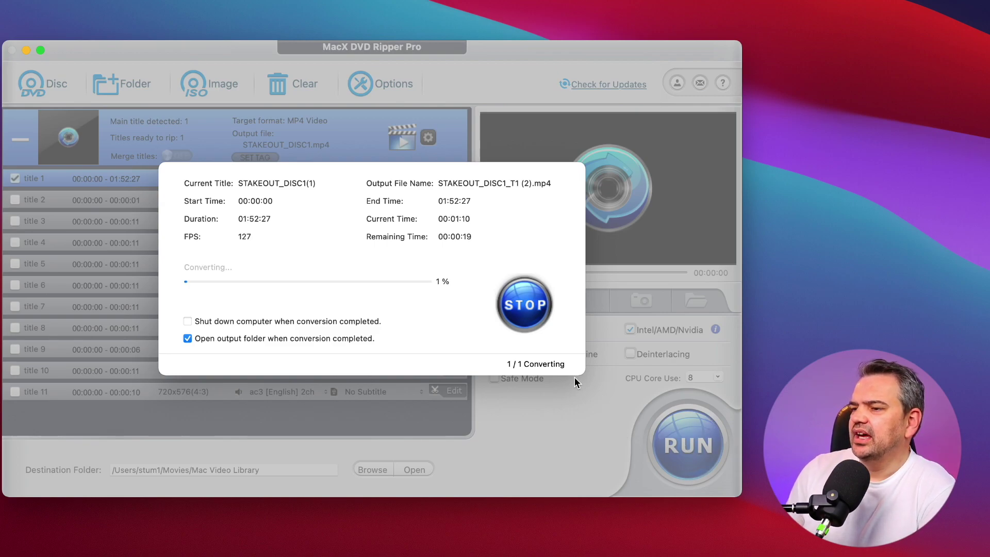
pyautogui.click(531, 316)
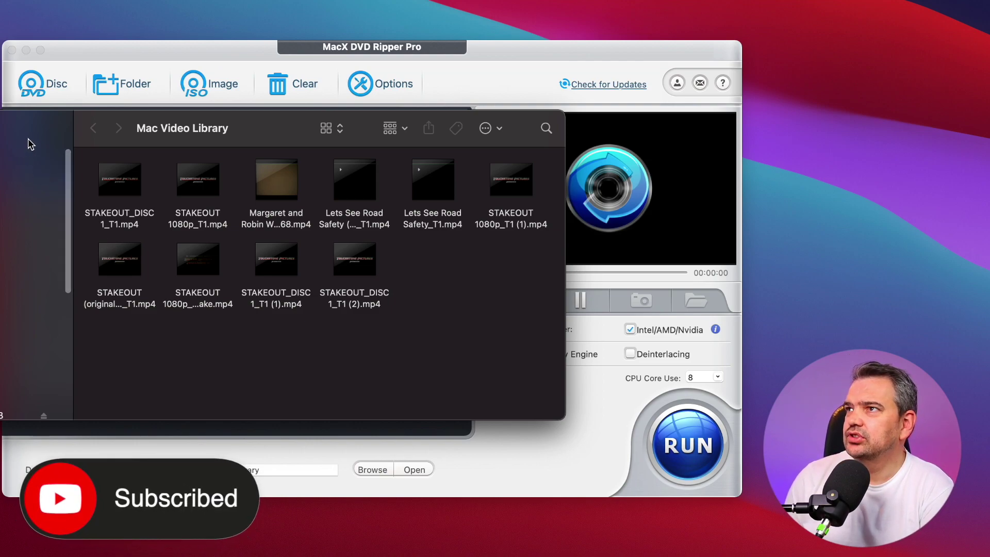
# - Drag the Mac Video Library Finder window right and down so its sidebar shows
pyautogui.moveTo(28, 138); pyautogui.dragTo(127, 150)
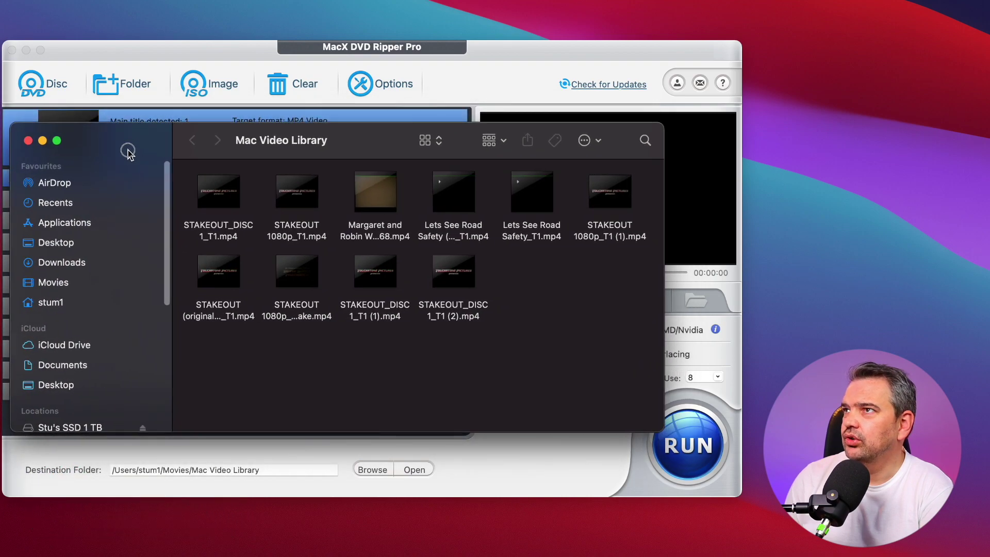